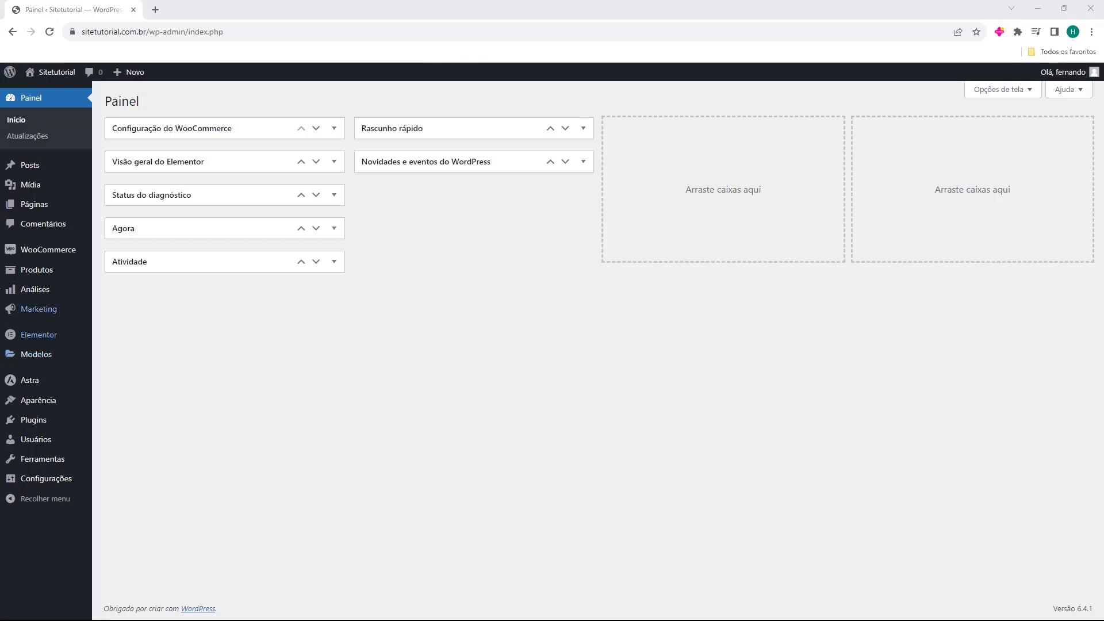
# Open the product categories page and enter Moletom as the name of the new category.
pyautogui.moveTo(35, 271)
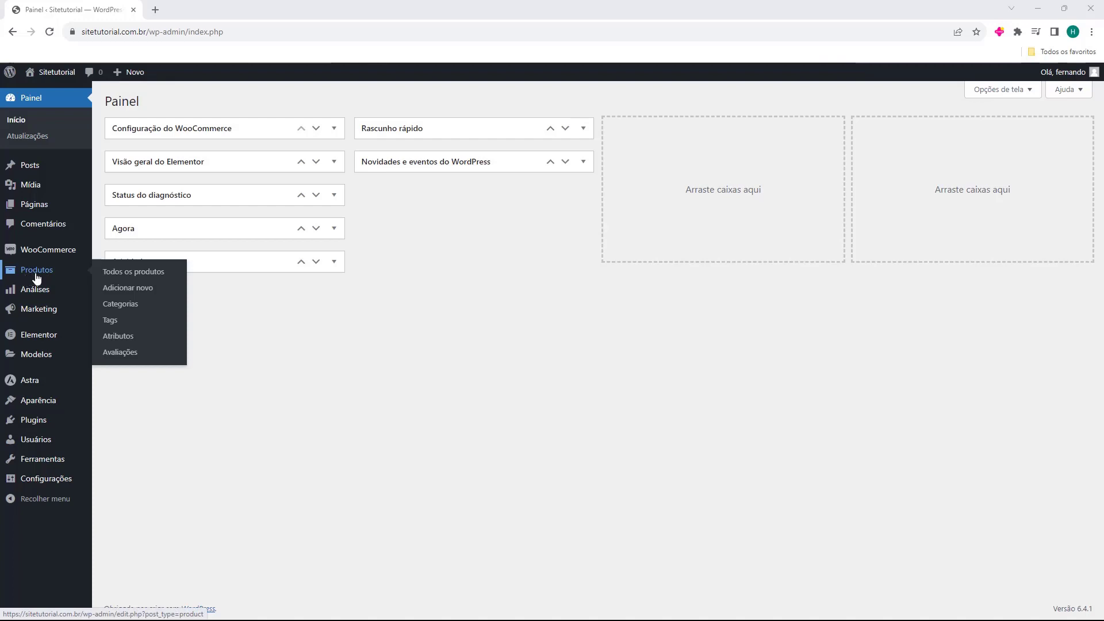
pyautogui.click(124, 312)
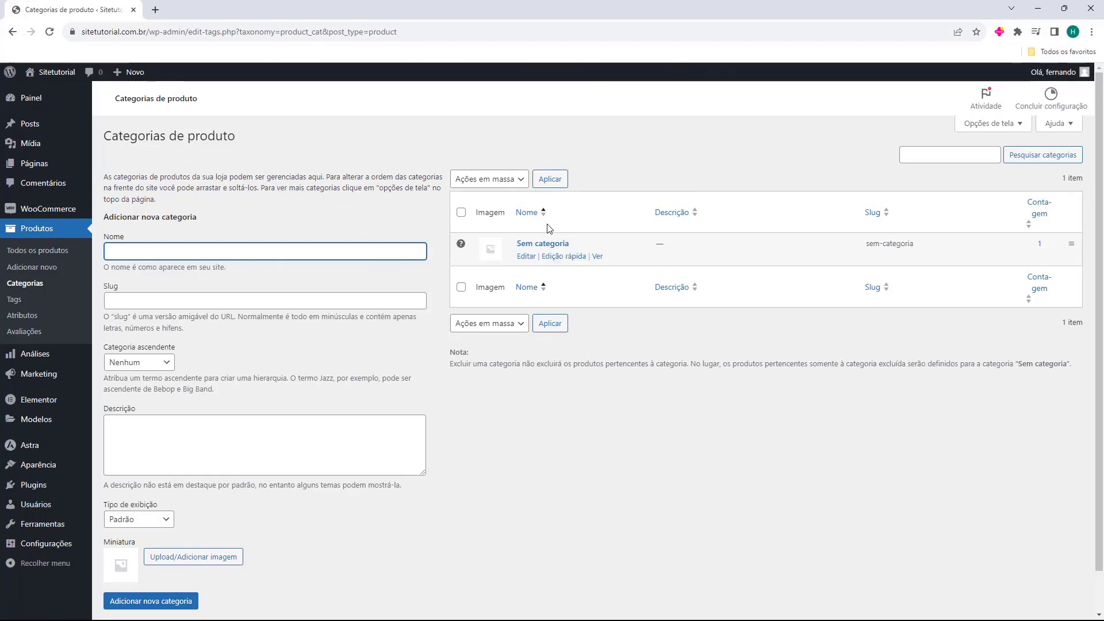
pyautogui.moveTo(645, 236)
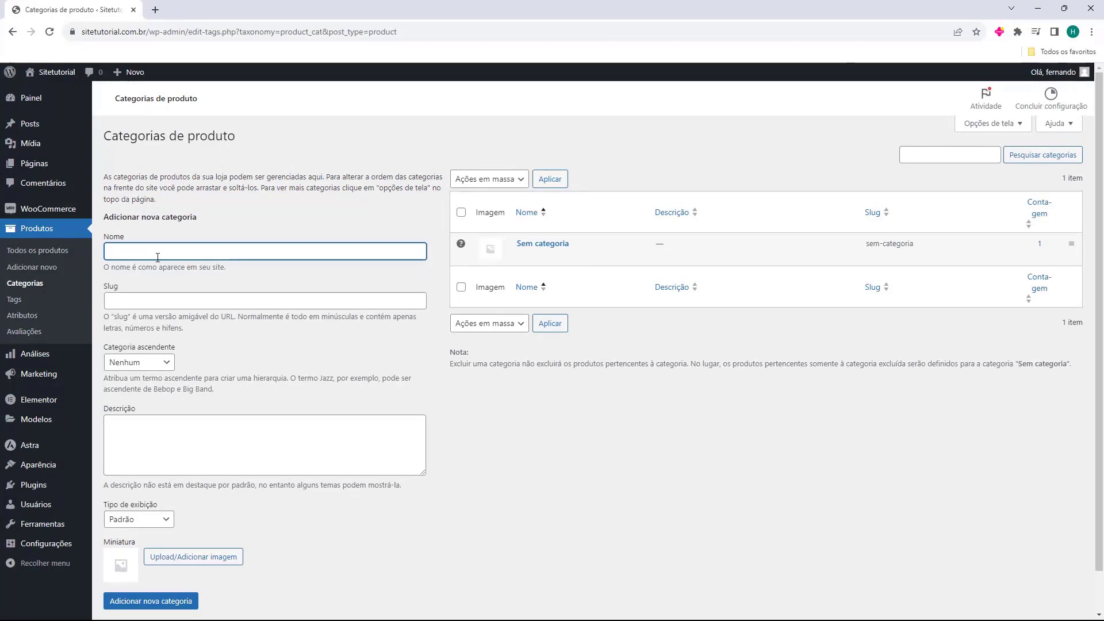
pyautogui.write('le')
pyautogui.press('BackSpace')
pyautogui.press('BackSpace')
pyautogui.press('BackSpace')
pyautogui.write('oletom')
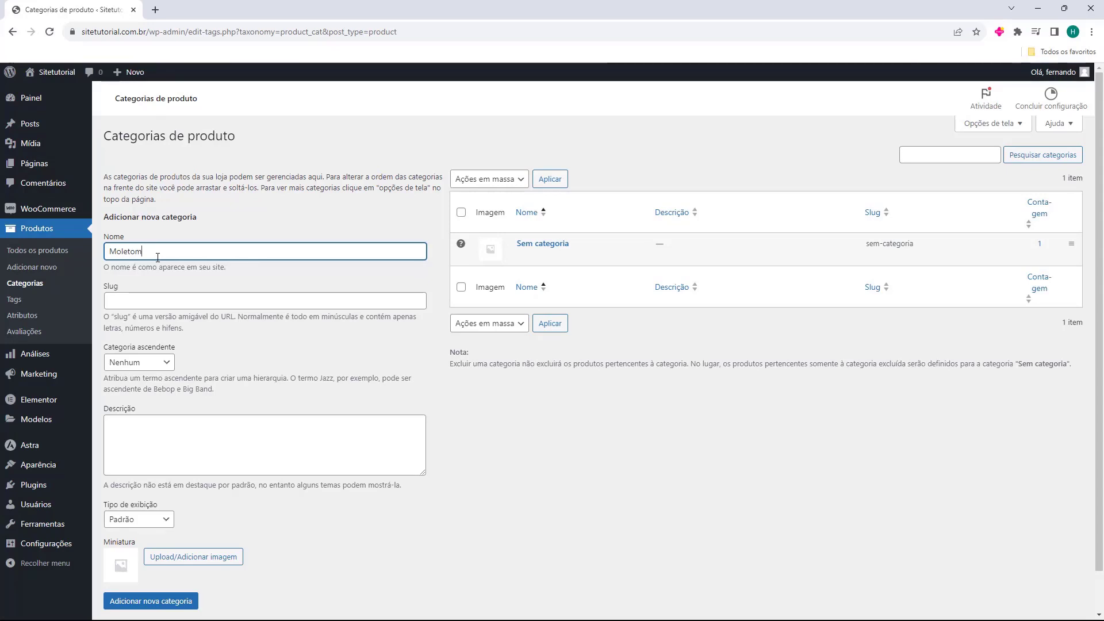
# Examine the slug field and the available parent category options in the new category form.
pyautogui.click(133, 295)
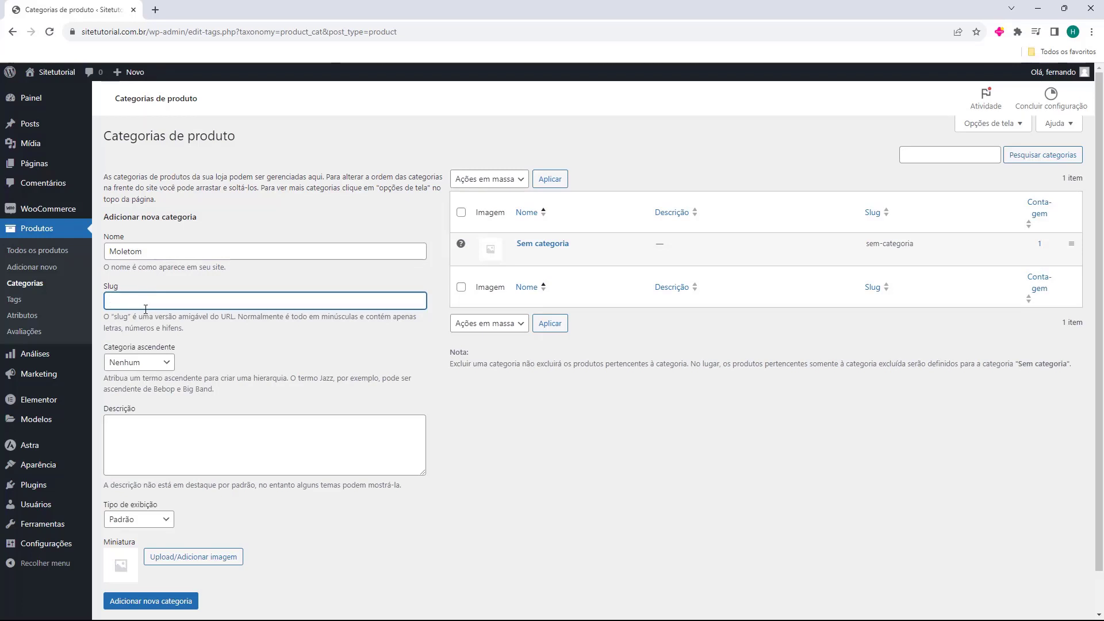
pyautogui.click(252, 251)
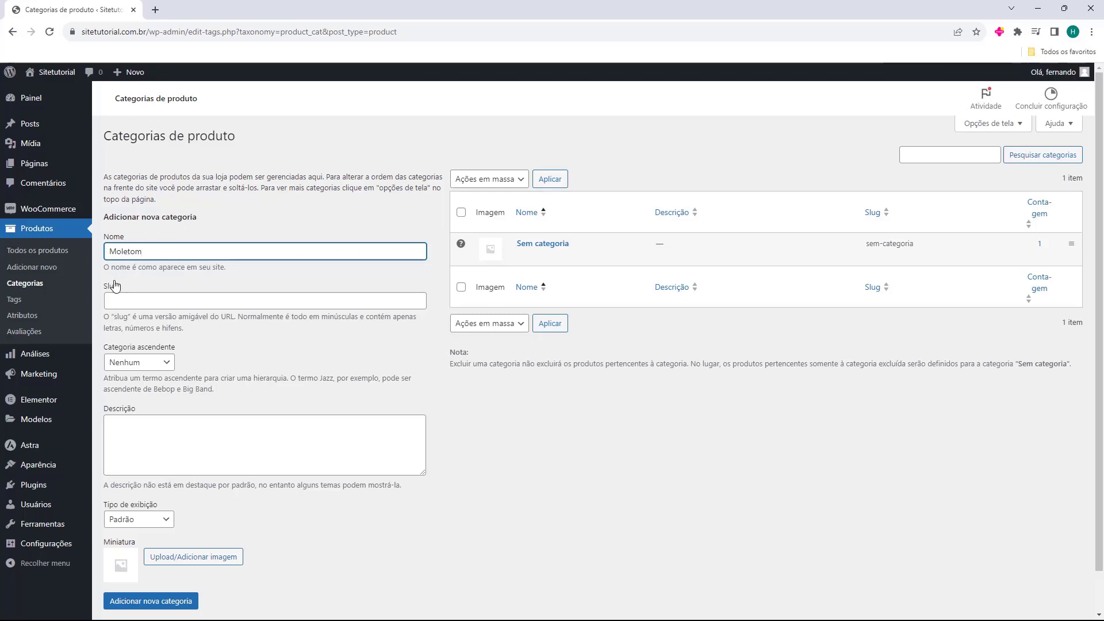
pyautogui.click(124, 299)
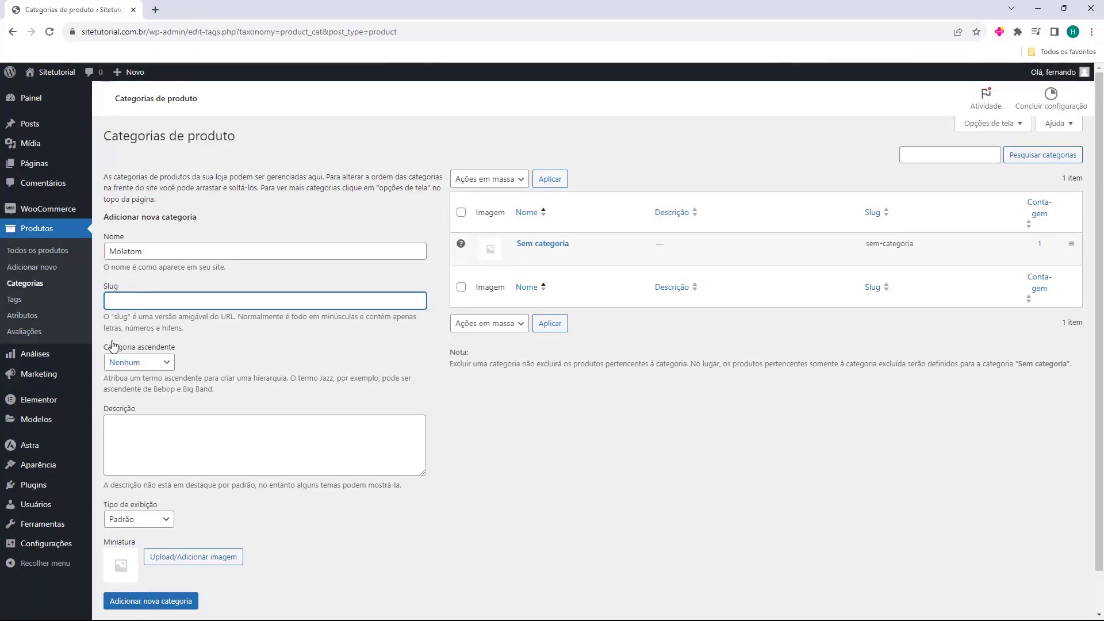
pyautogui.click(119, 280)
pyautogui.click(131, 362)
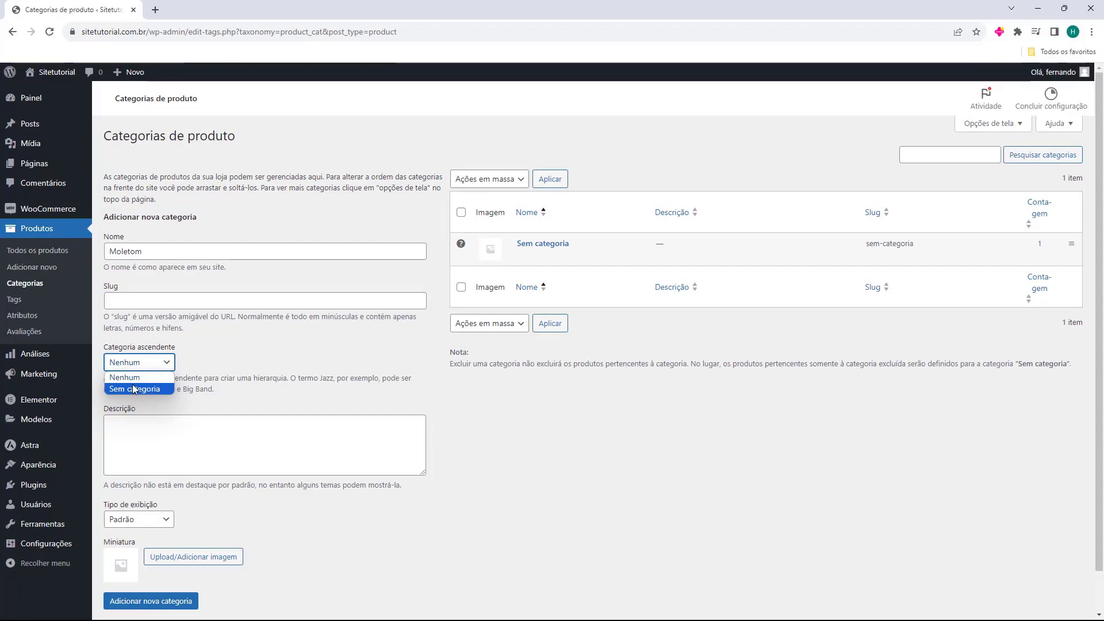
pyautogui.click(134, 340)
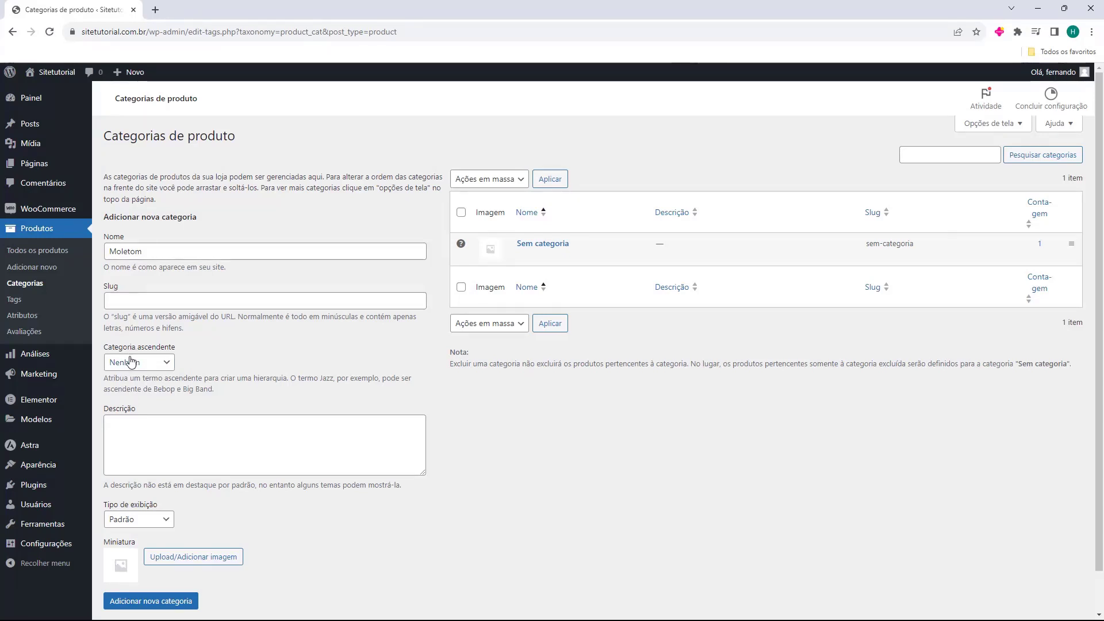
pyautogui.click(132, 362)
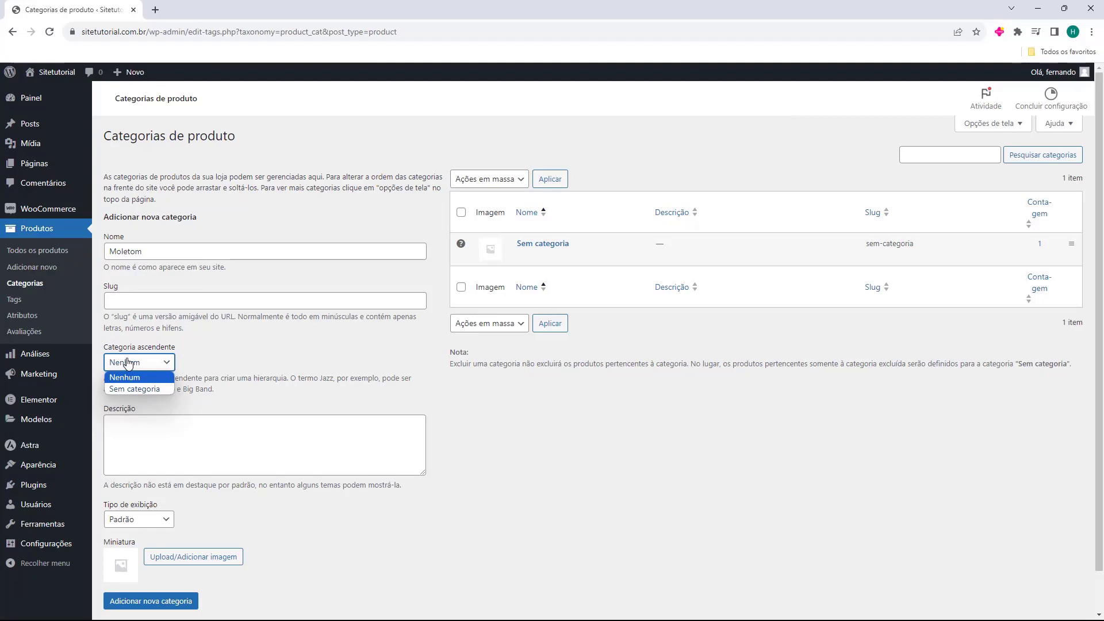
pyautogui.click(128, 361)
pyautogui.click(127, 361)
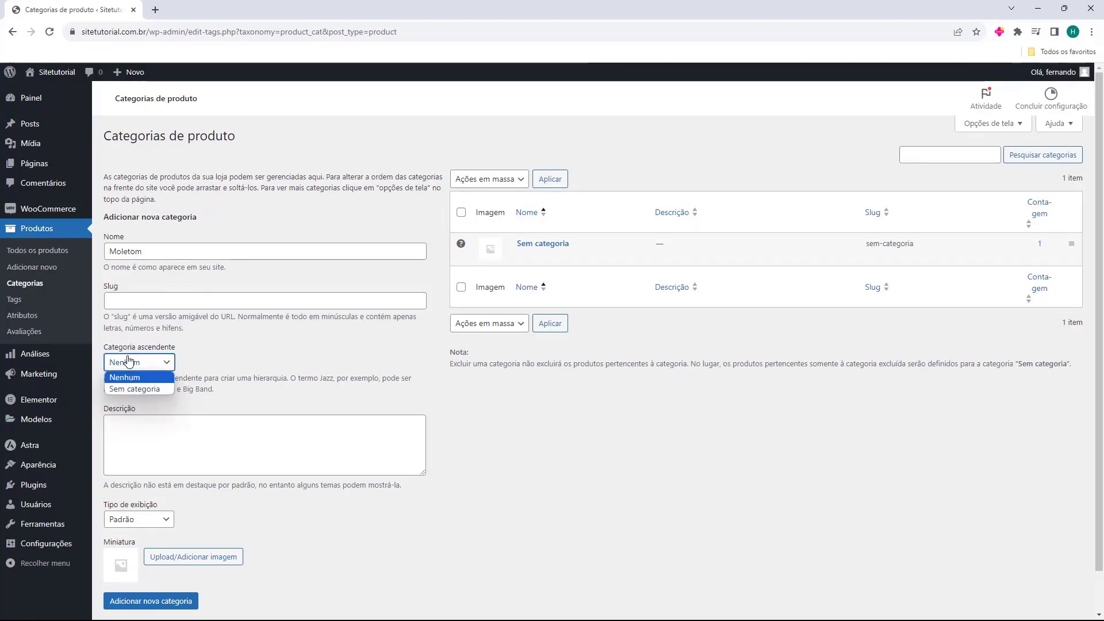
pyautogui.click(128, 361)
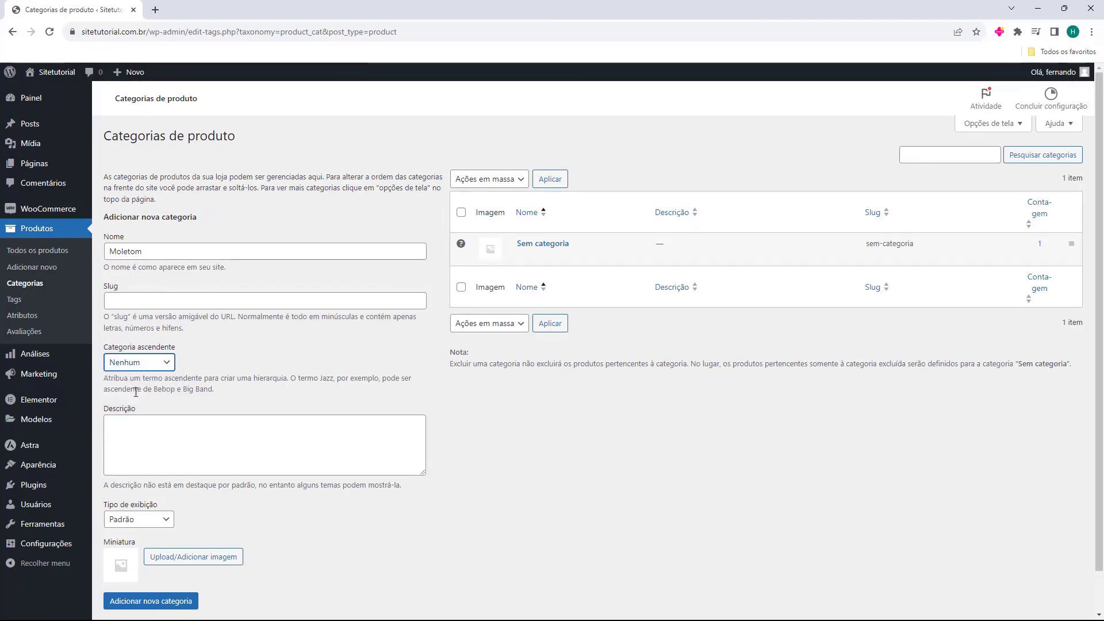
# Enter "Produtos de moletom" as the description of the new category.
pyautogui.scroll(-1, 135, 391)
pyautogui.click(116, 379)
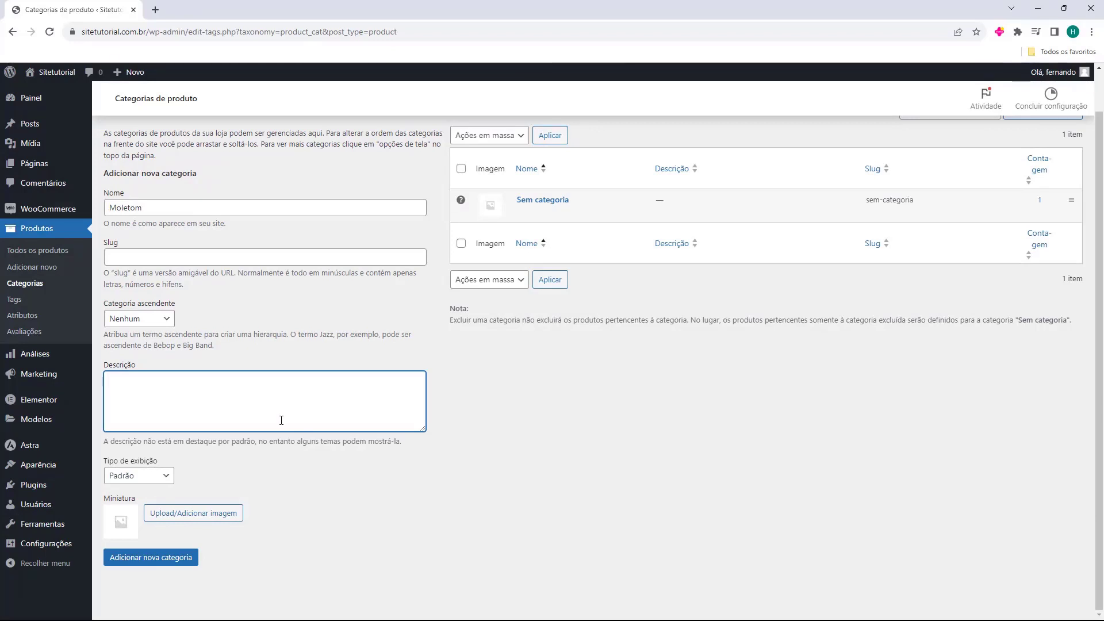
pyautogui.write('Produtos de moletom')
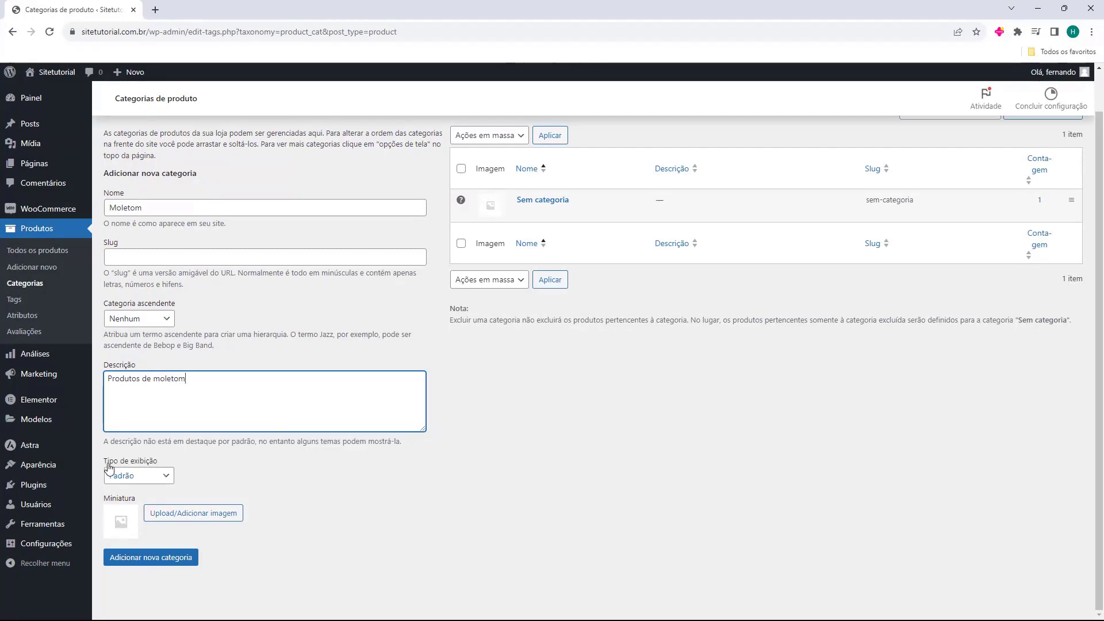
# Try the display types Produtos, Subcategorias and Ambos for the new category, and return it to Padrão.
pyautogui.click(143, 482)
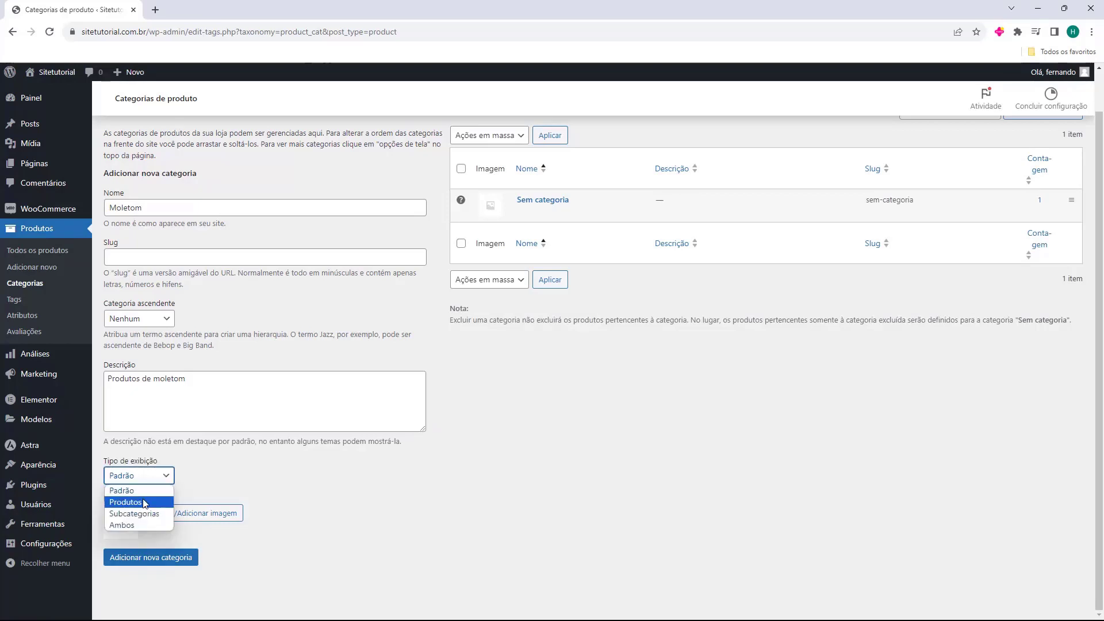
pyautogui.click(144, 502)
pyautogui.click(135, 480)
pyautogui.click(135, 514)
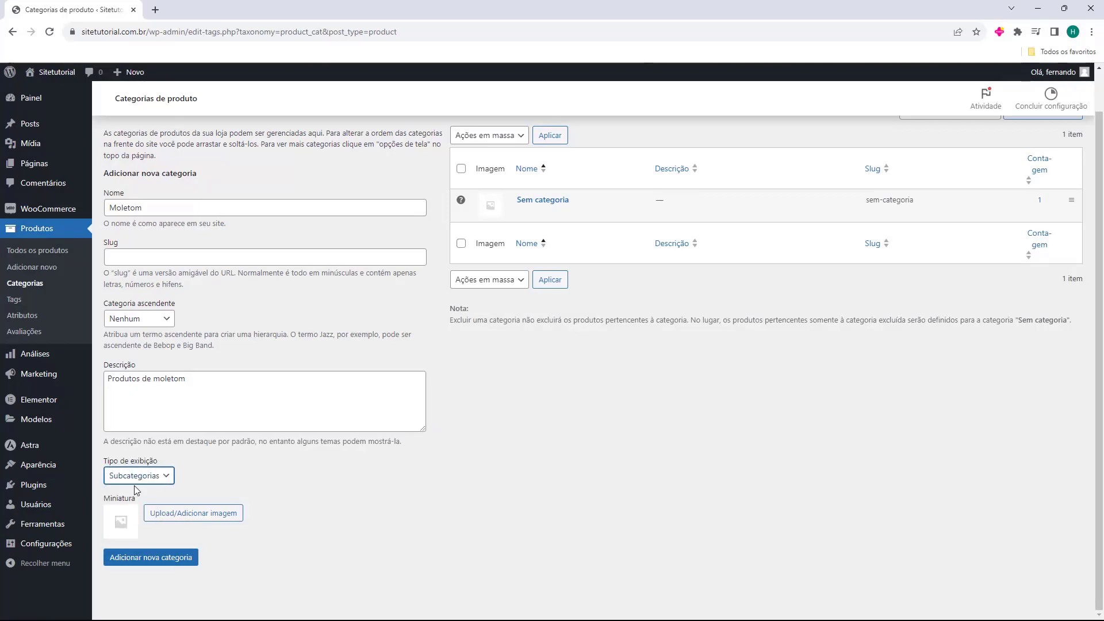
pyautogui.click(133, 480)
pyautogui.click(134, 524)
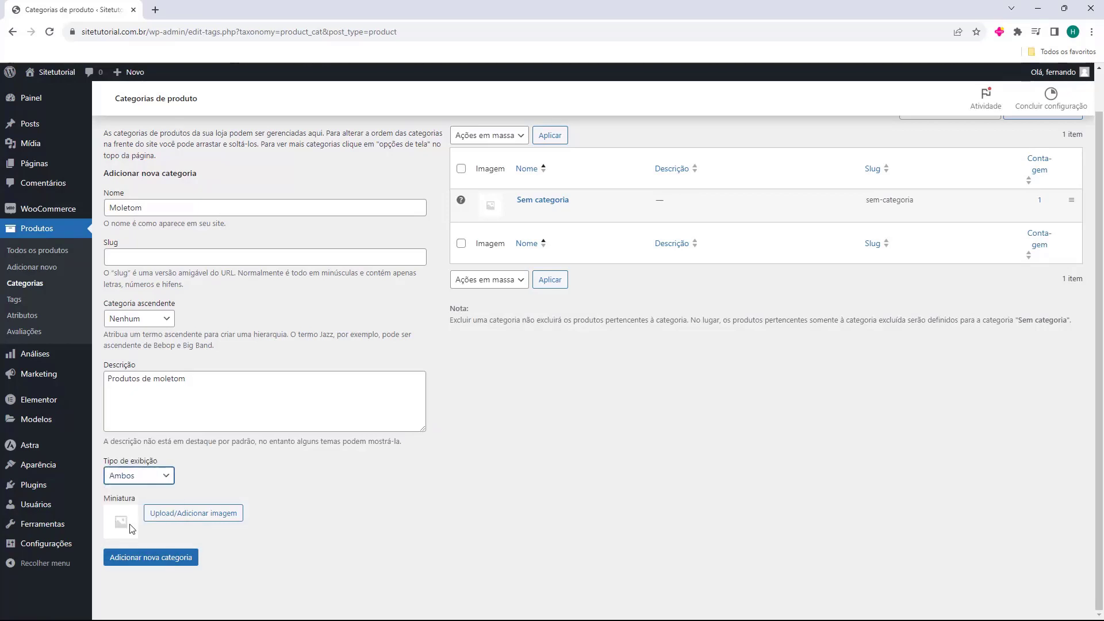
pyautogui.click(138, 480)
pyautogui.click(134, 491)
# Set the blue host2b image 295Prancheta-1.png from the media library as the thumbnail and add the new category.
pyautogui.click(120, 522)
pyautogui.click(170, 517)
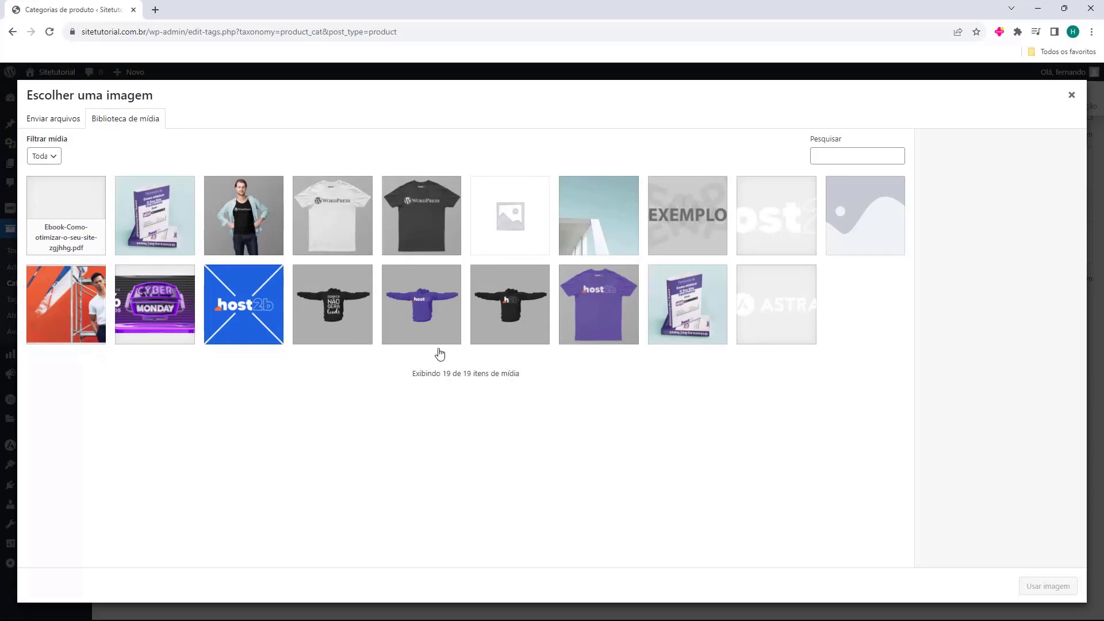
pyautogui.click(53, 121)
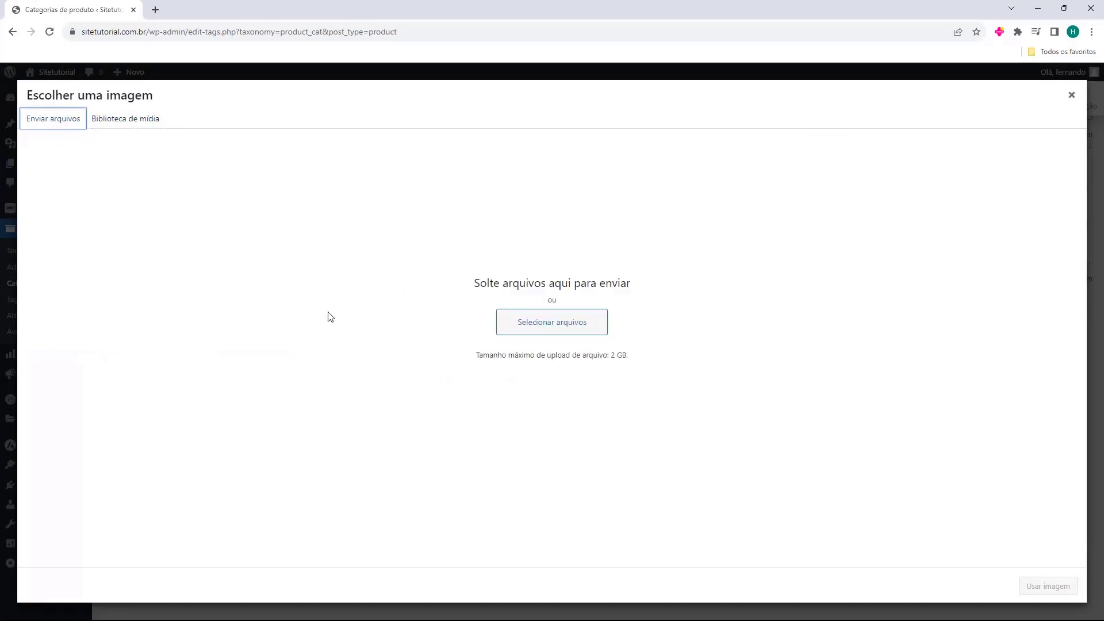
pyautogui.click(151, 131)
pyautogui.click(245, 339)
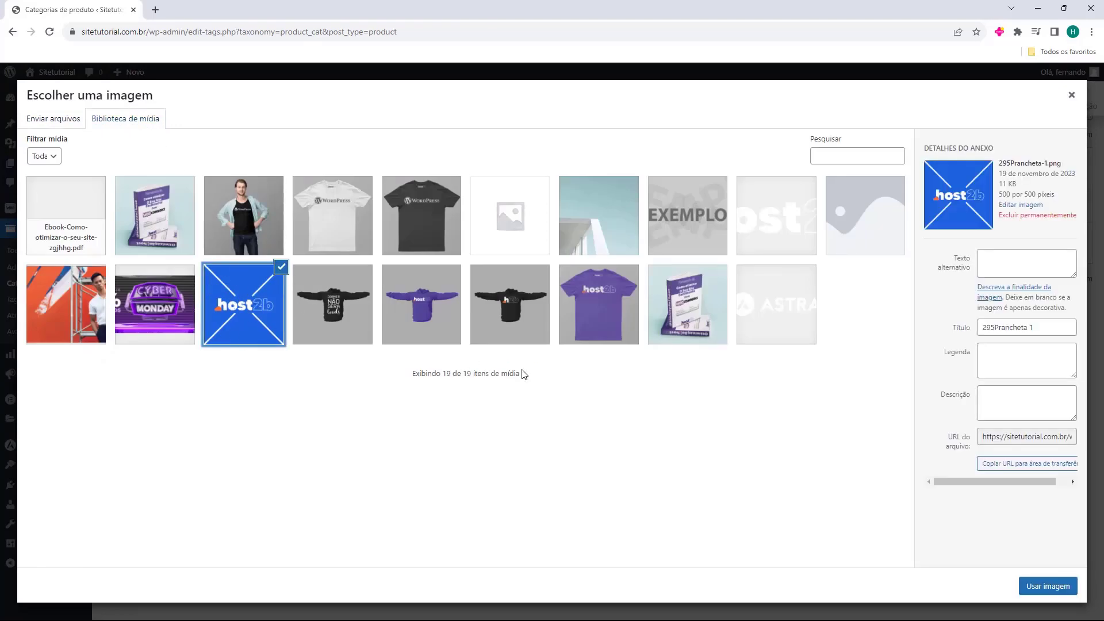
pyautogui.click(1044, 592)
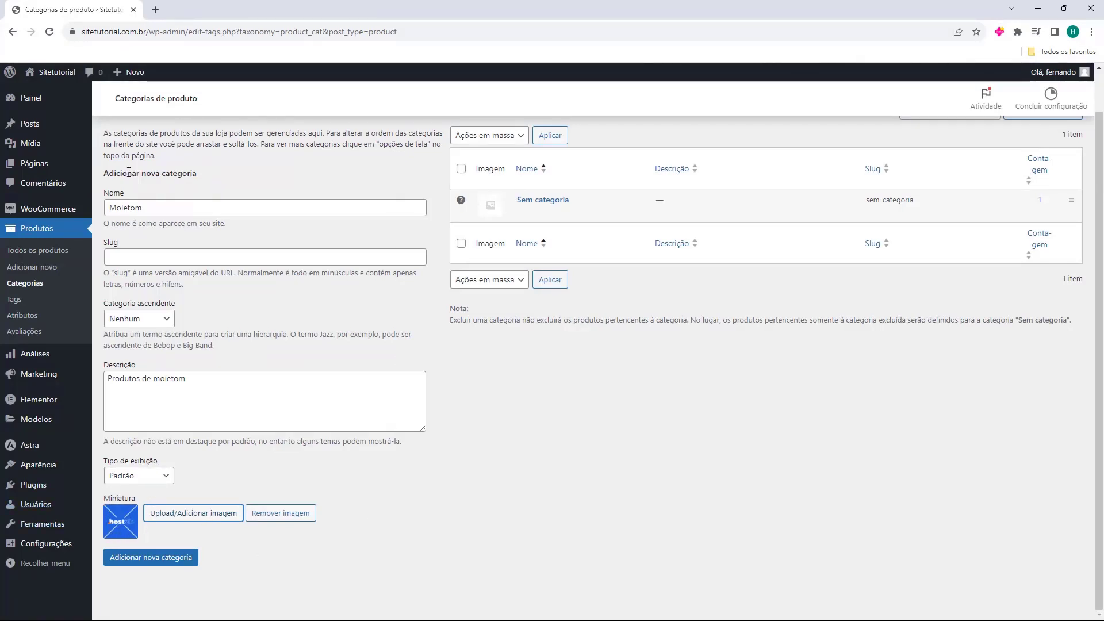
pyautogui.click(127, 563)
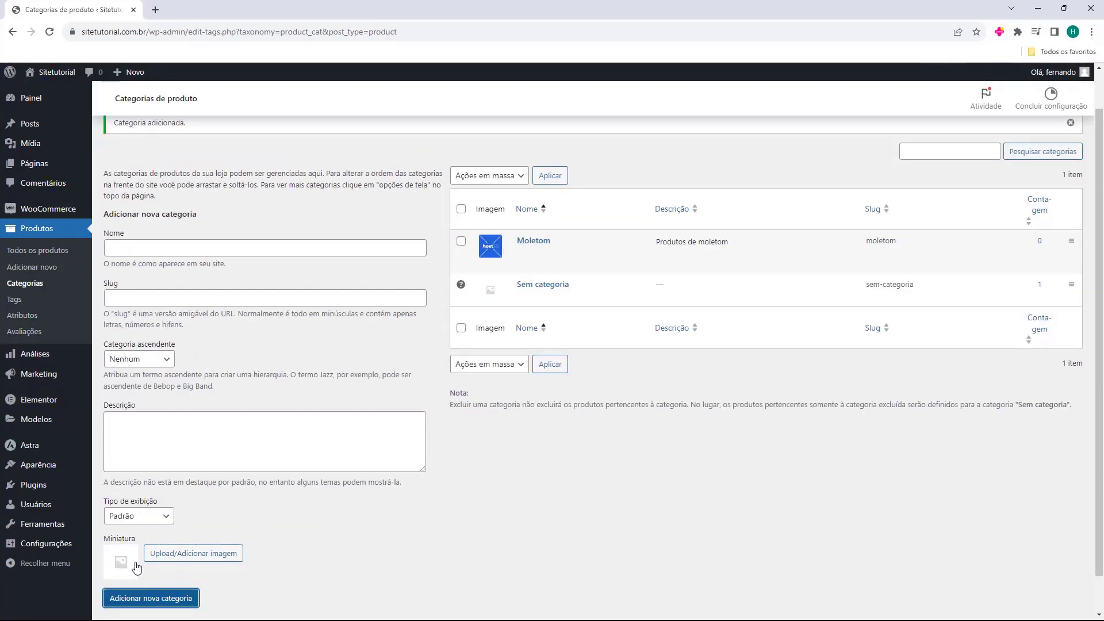
pyautogui.scroll(1, 623, 387)
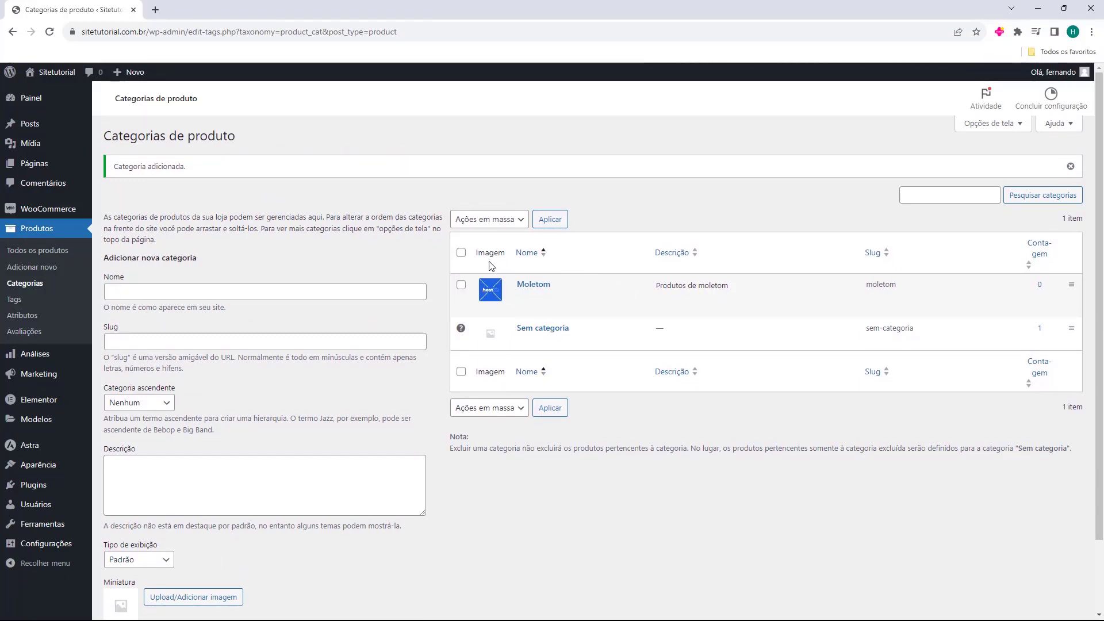
# Review the Moletom category's full edit form, quick edit form and storefront page without changing anything.
pyautogui.moveTo(494, 289)
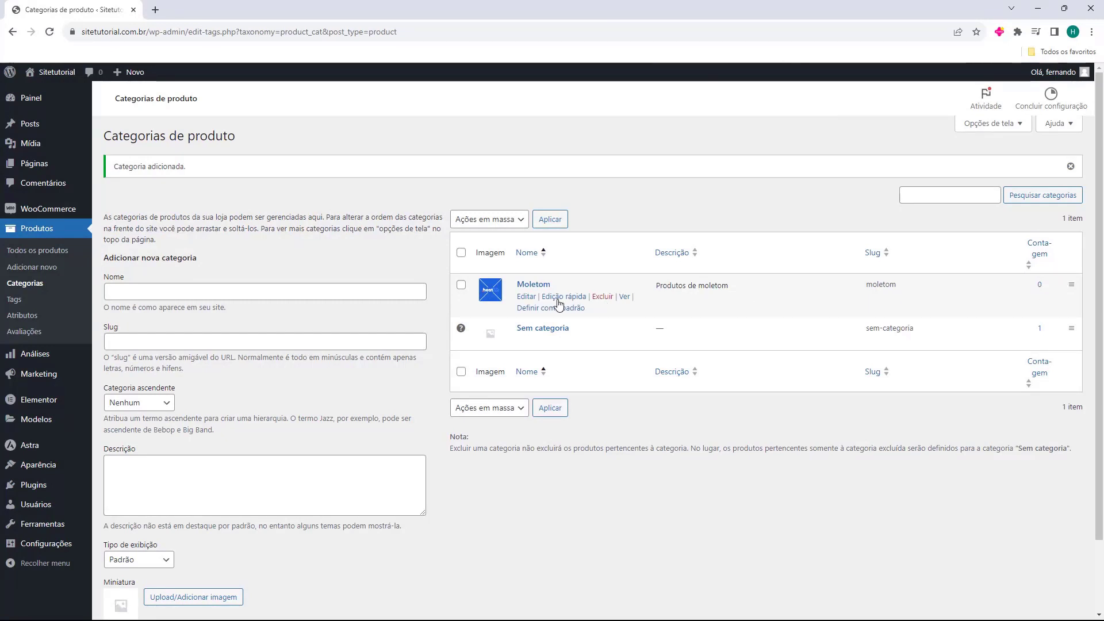
pyautogui.click(527, 300)
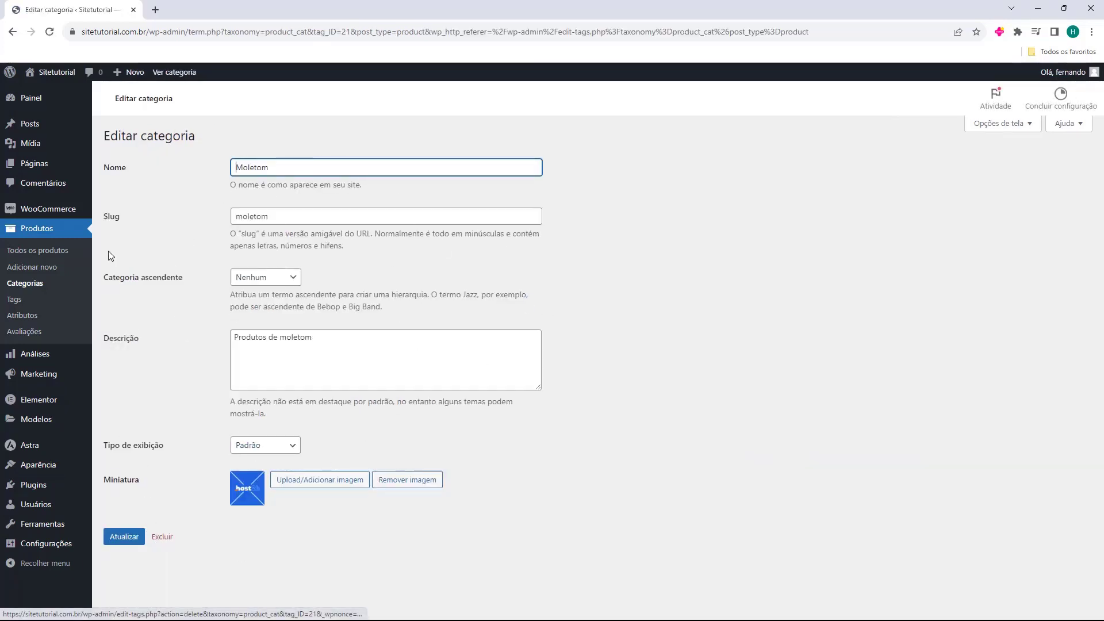
pyautogui.click(12, 32)
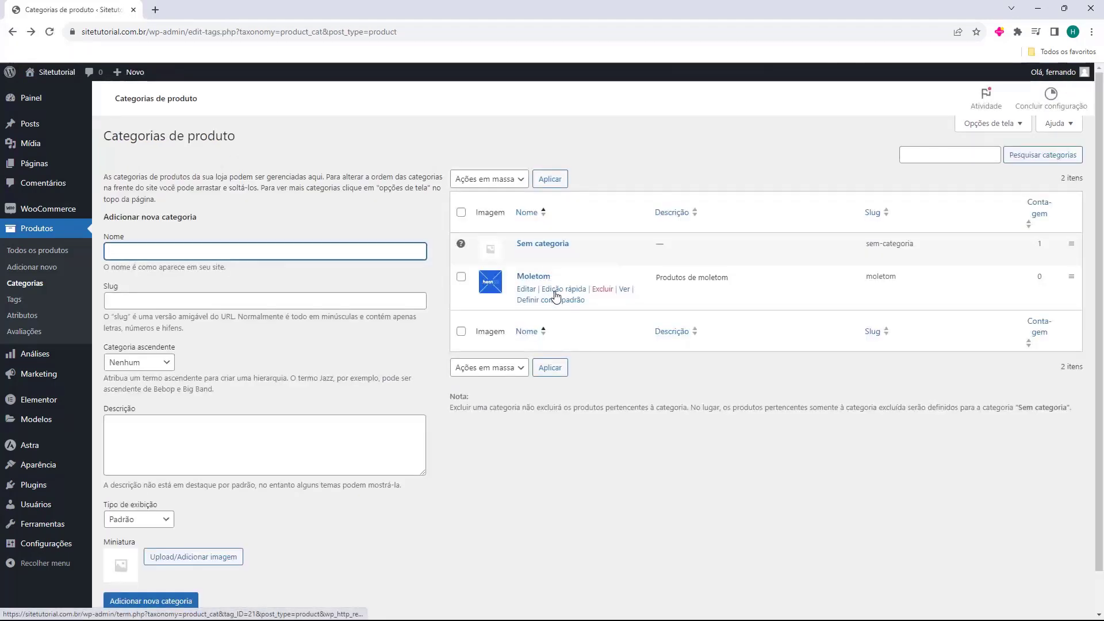
pyautogui.click(556, 296)
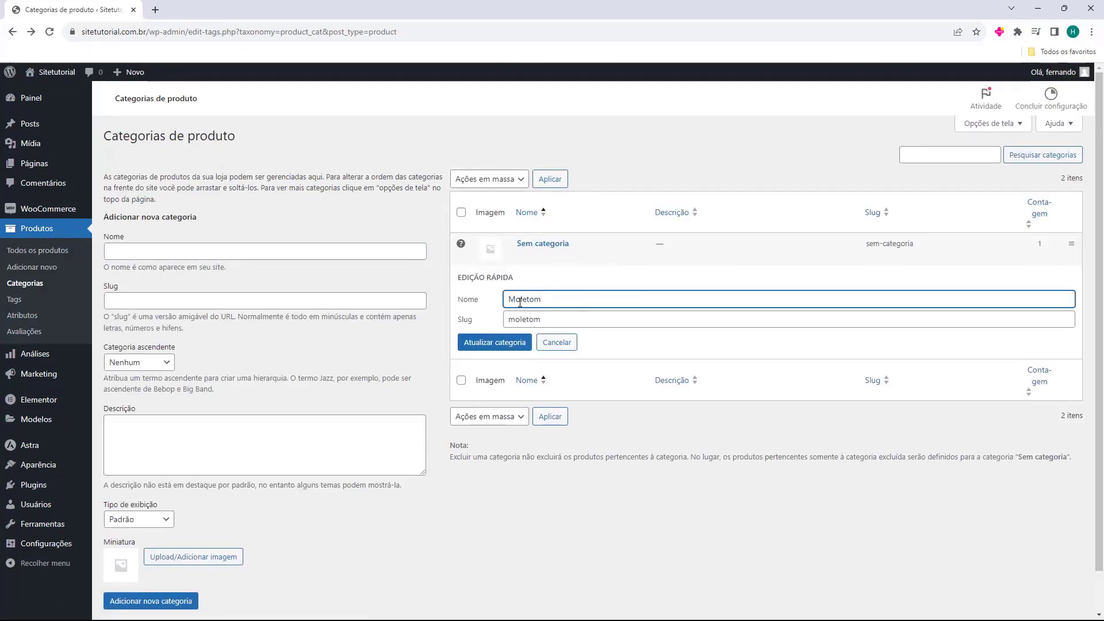
pyautogui.click(553, 342)
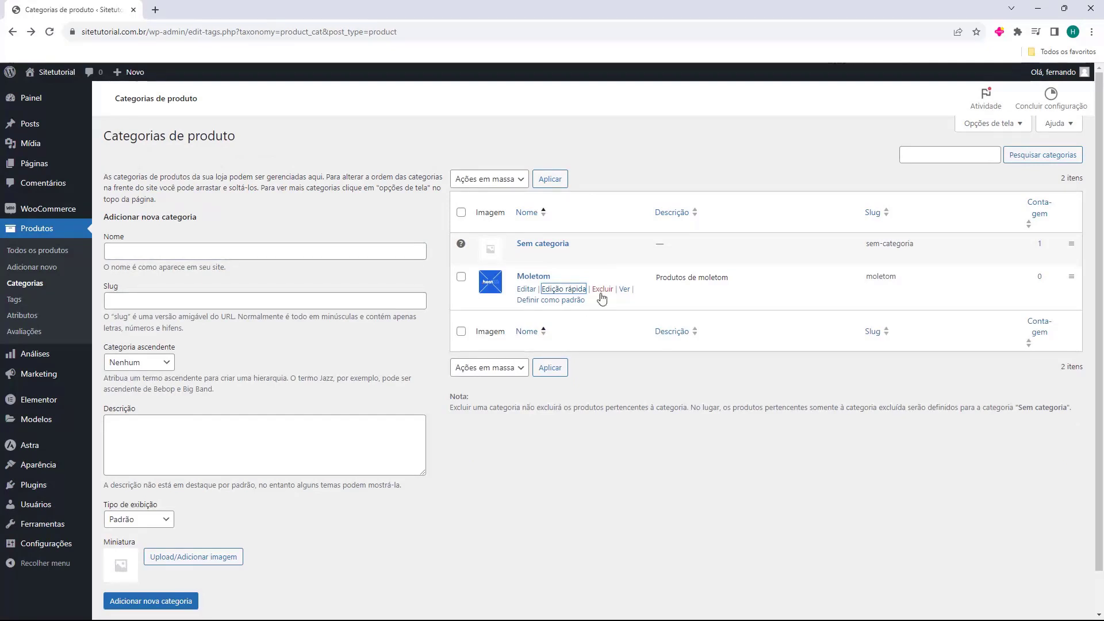
pyautogui.click(624, 289)
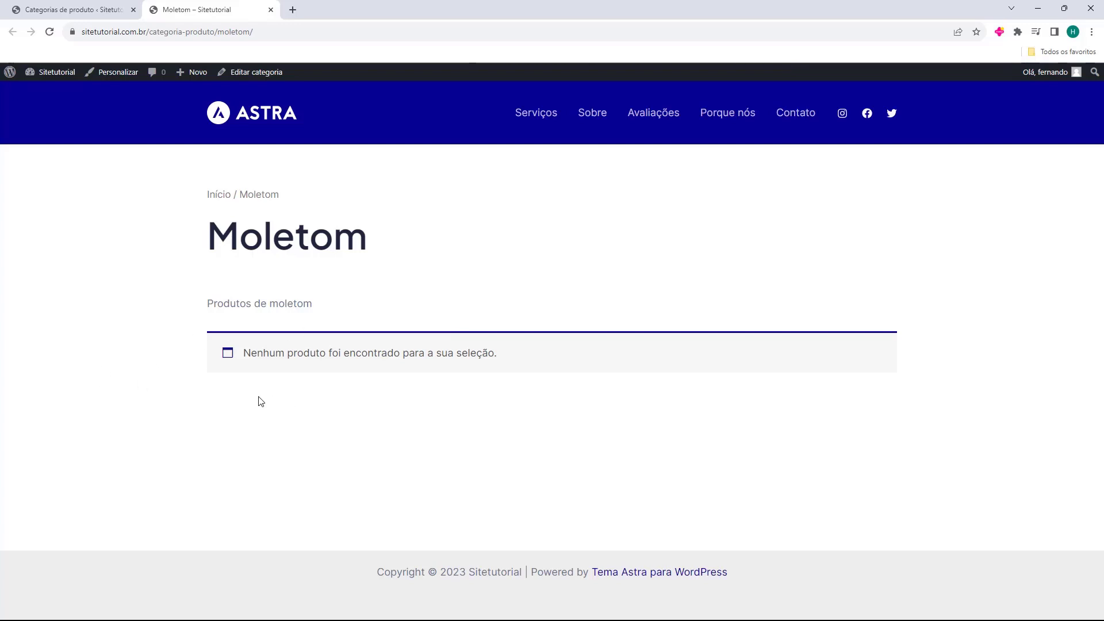
pyautogui.middleClick(216, 14)
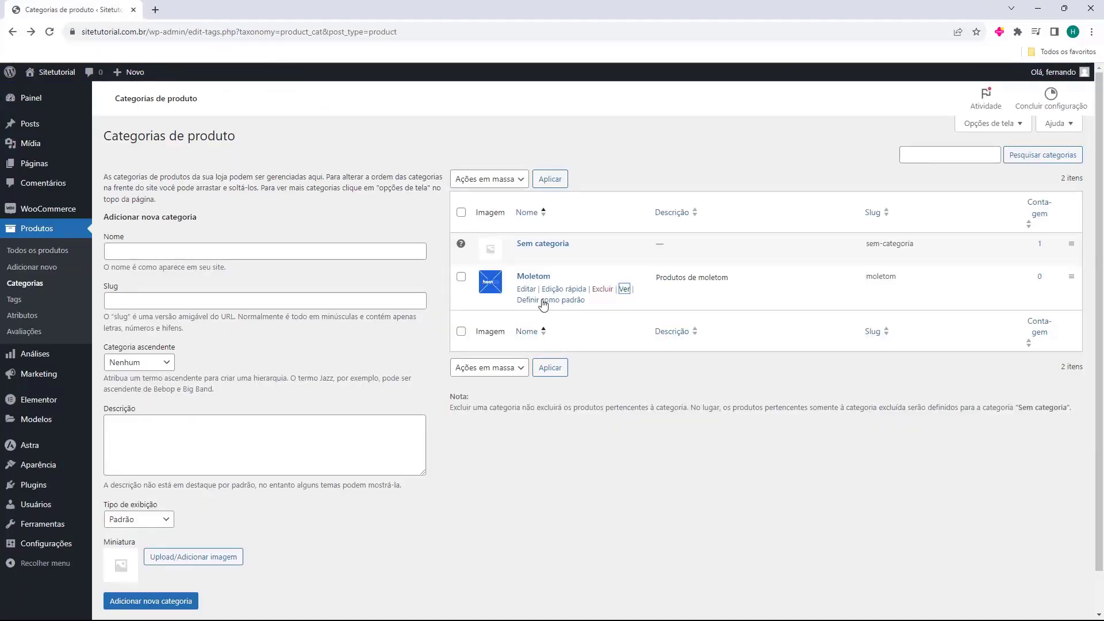
# Make Moletom the default product category, and restore Sem categoria as the default.
pyautogui.click(549, 300)
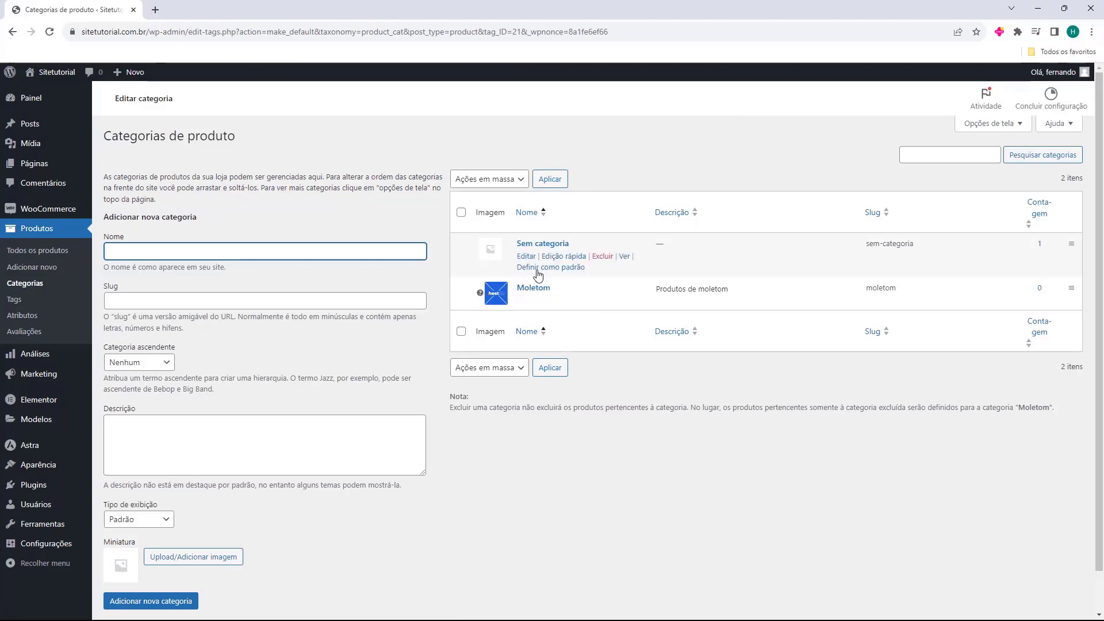
pyautogui.click(545, 282)
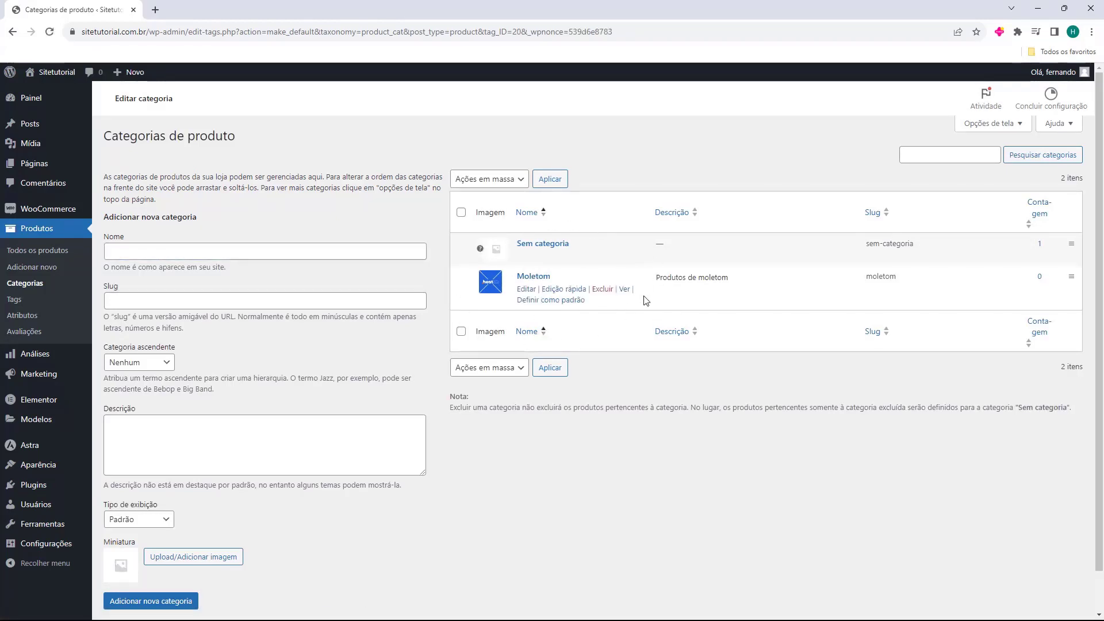
# Open the product list in a new browser tab and open Produto de Exemplo for editing.
pyautogui.middleClick(41, 249)
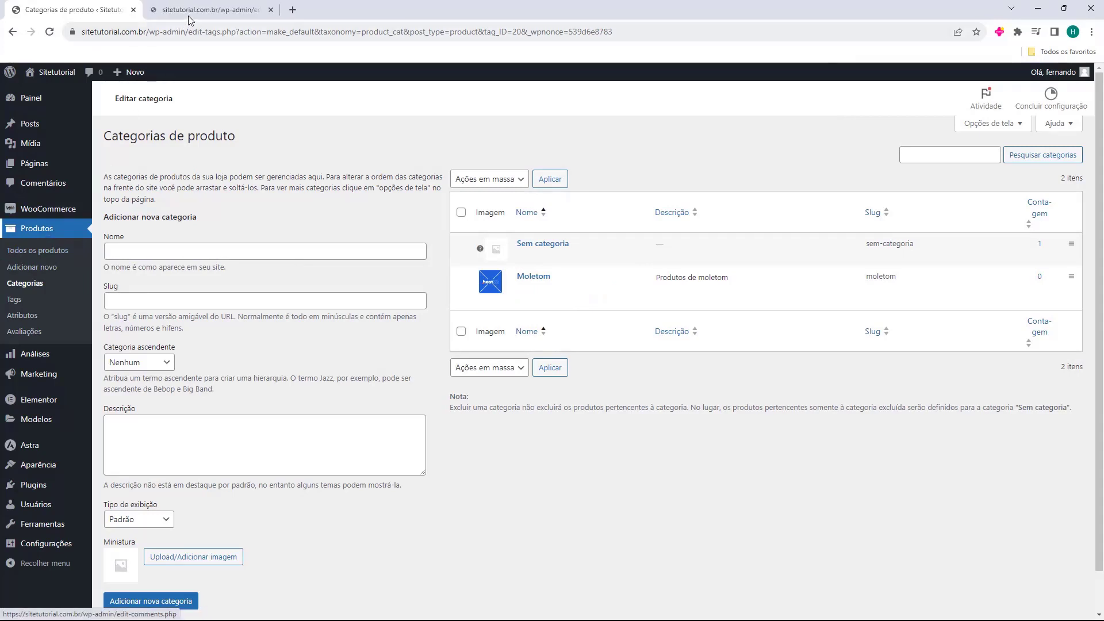
pyautogui.click(193, 12)
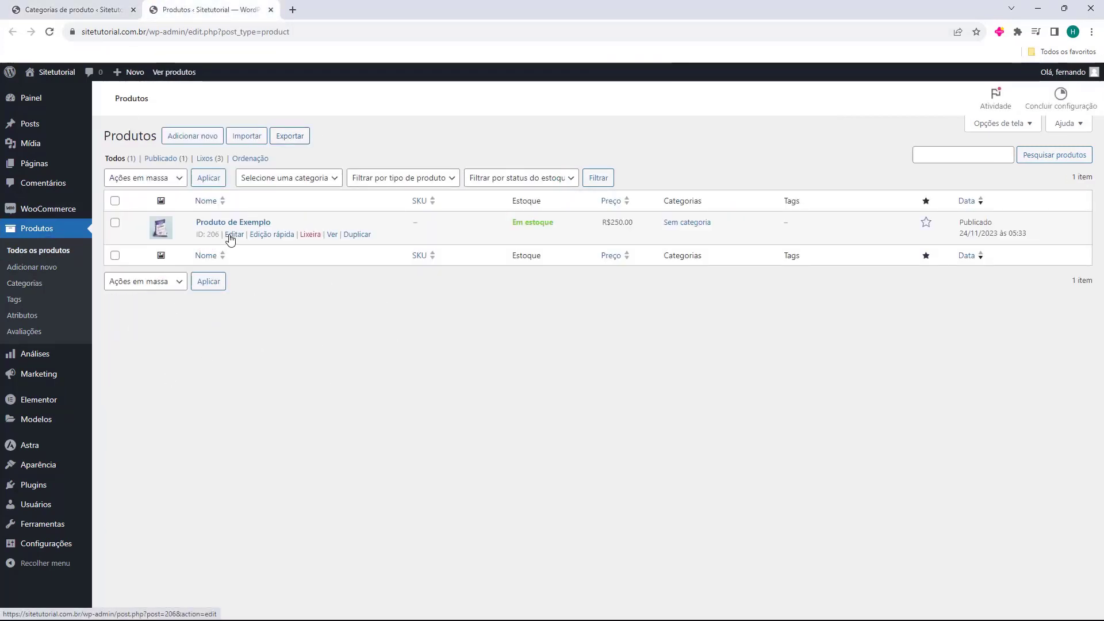
pyautogui.click(231, 238)
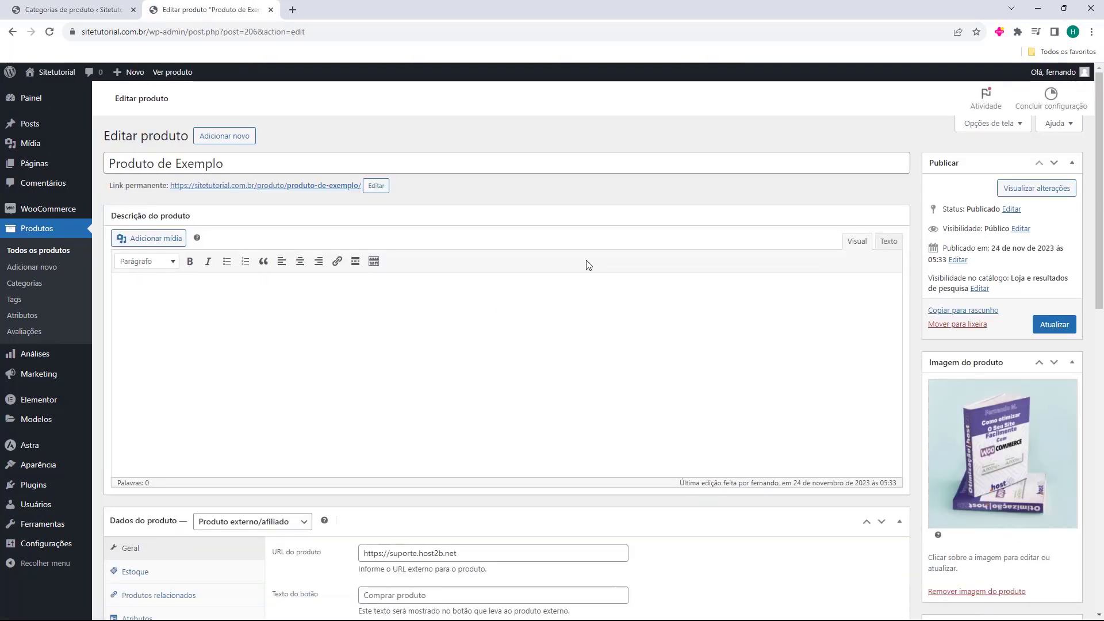
# Change the product's category from Sem categoria to Moletom and update the product.
pyautogui.scroll(-6, 587, 264)
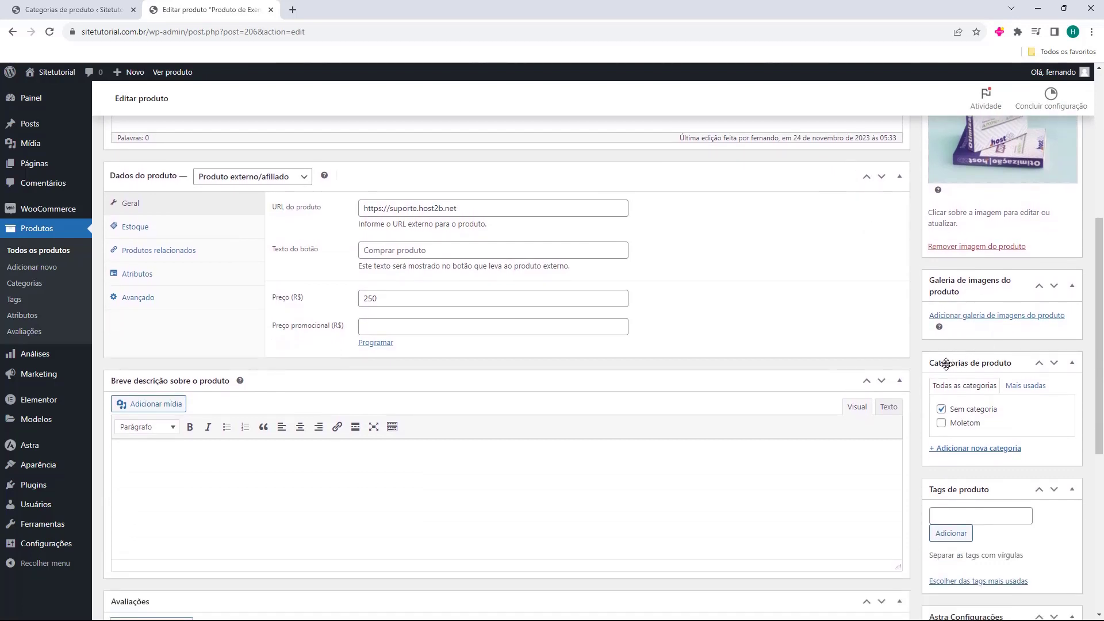
pyautogui.click(941, 410)
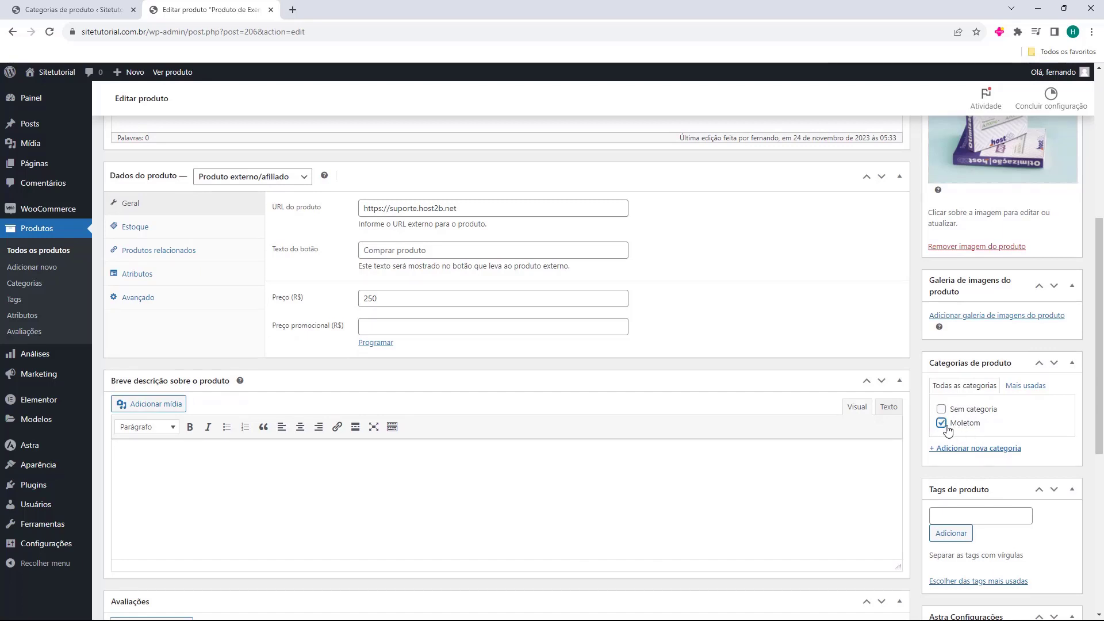
pyautogui.scroll(6, 954, 437)
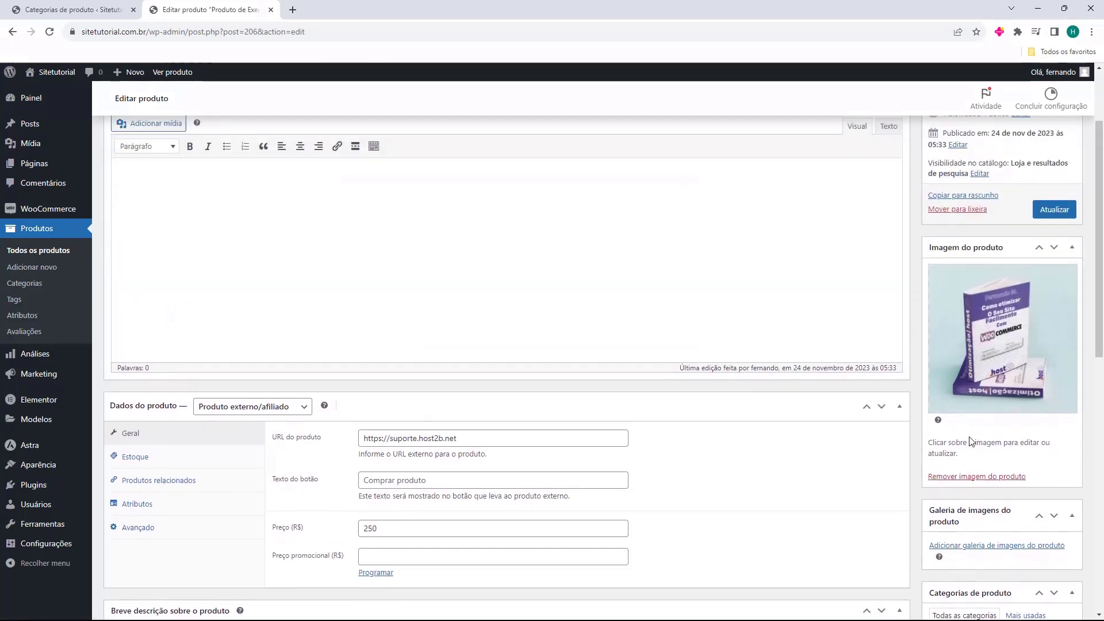
pyautogui.click(1057, 326)
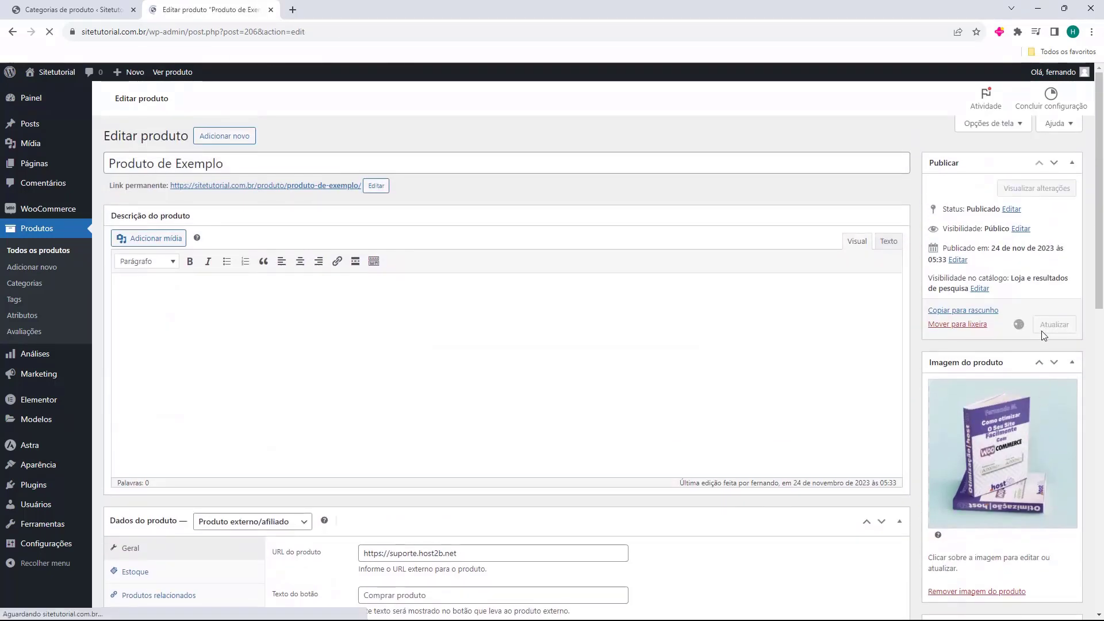
# Open the updated product's storefront page in a new browser tab and check the category shown above its title.
pyautogui.middleClick(264, 224)
pyautogui.click(368, 7)
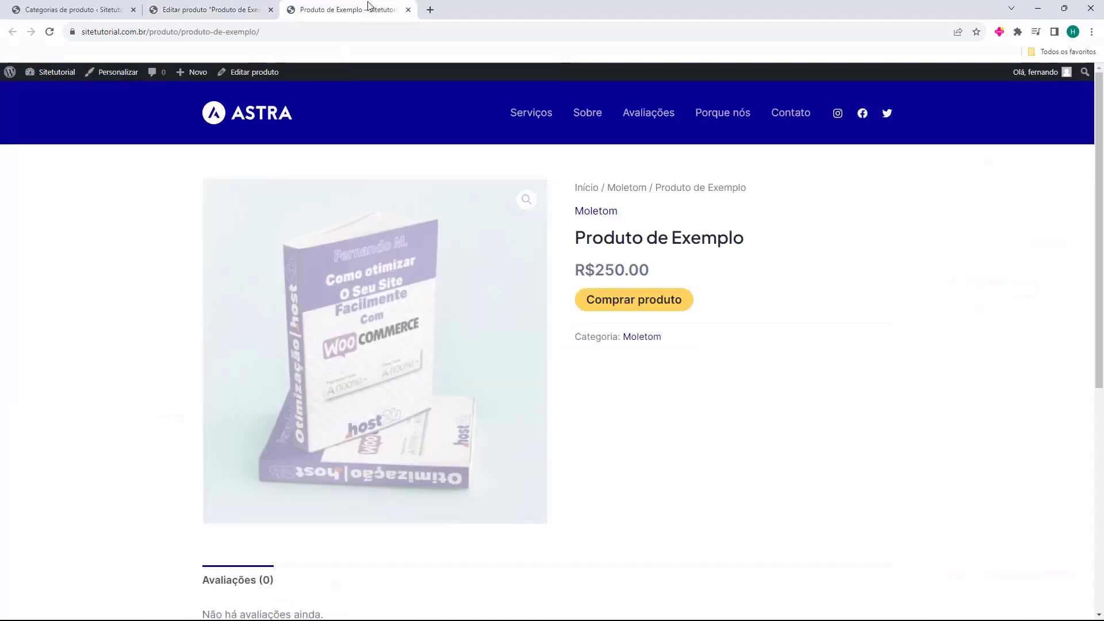
pyautogui.moveTo(574, 217); pyautogui.dragTo(617, 216)
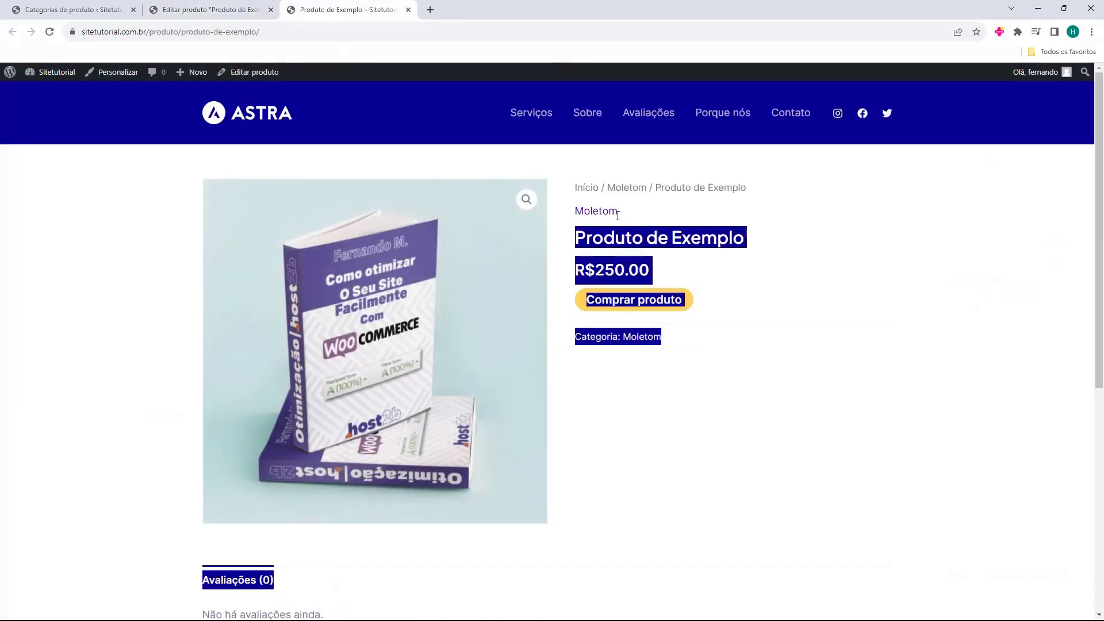
# Open the Moletom category page from the product page, review its product listing, and close the product editing tab.
pyautogui.click(575, 212)
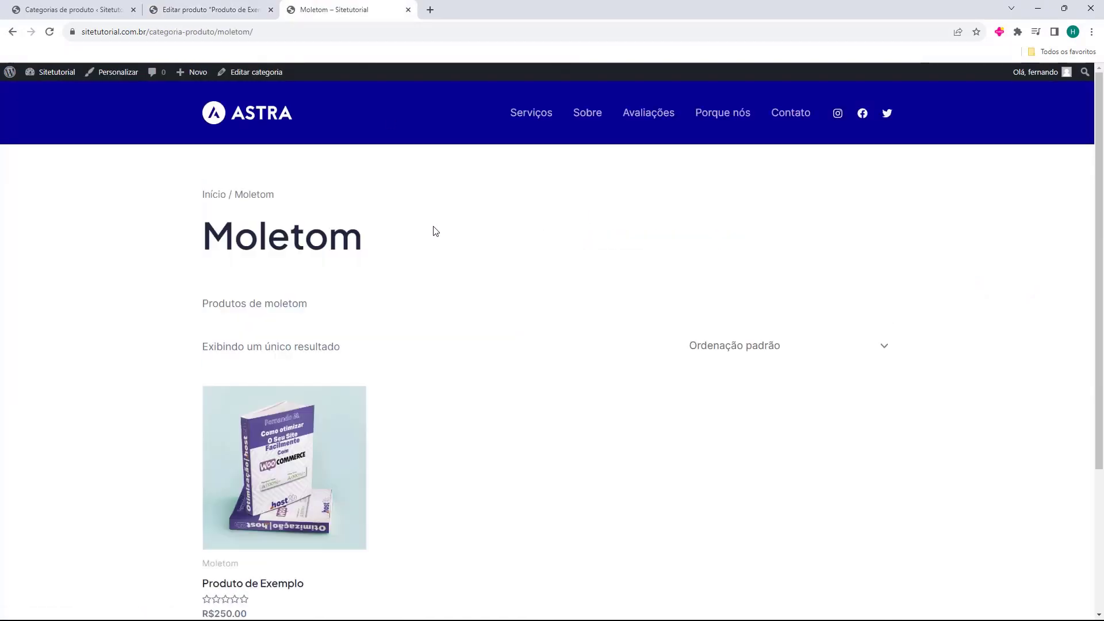
pyautogui.scroll(-3, 436, 231)
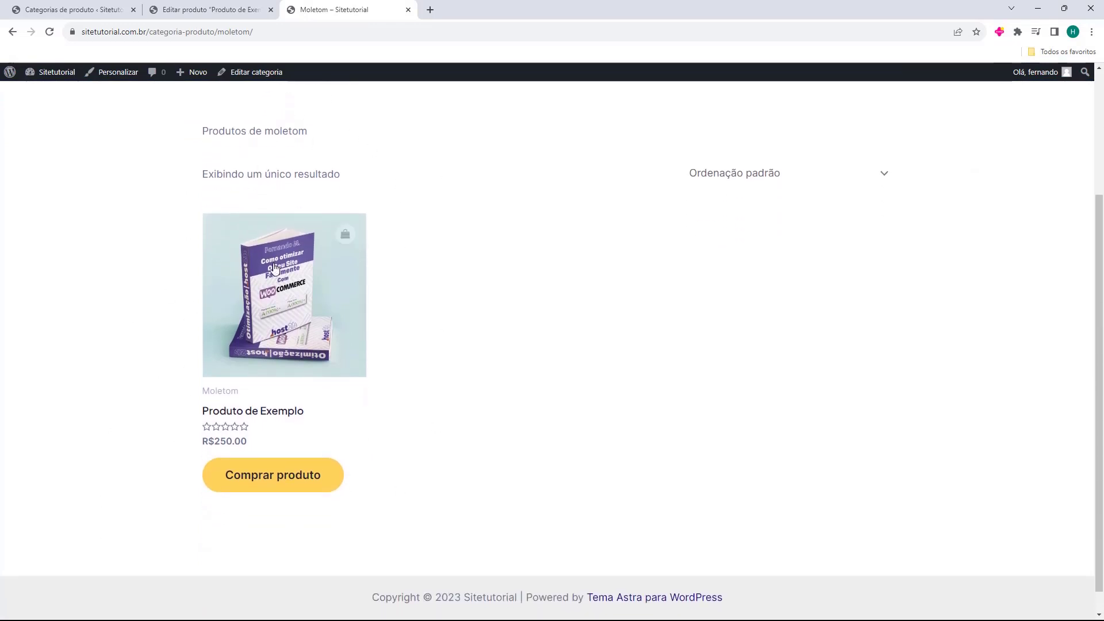
pyautogui.scroll(3, 288, 230)
pyautogui.click(207, 10)
pyautogui.click(271, 9)
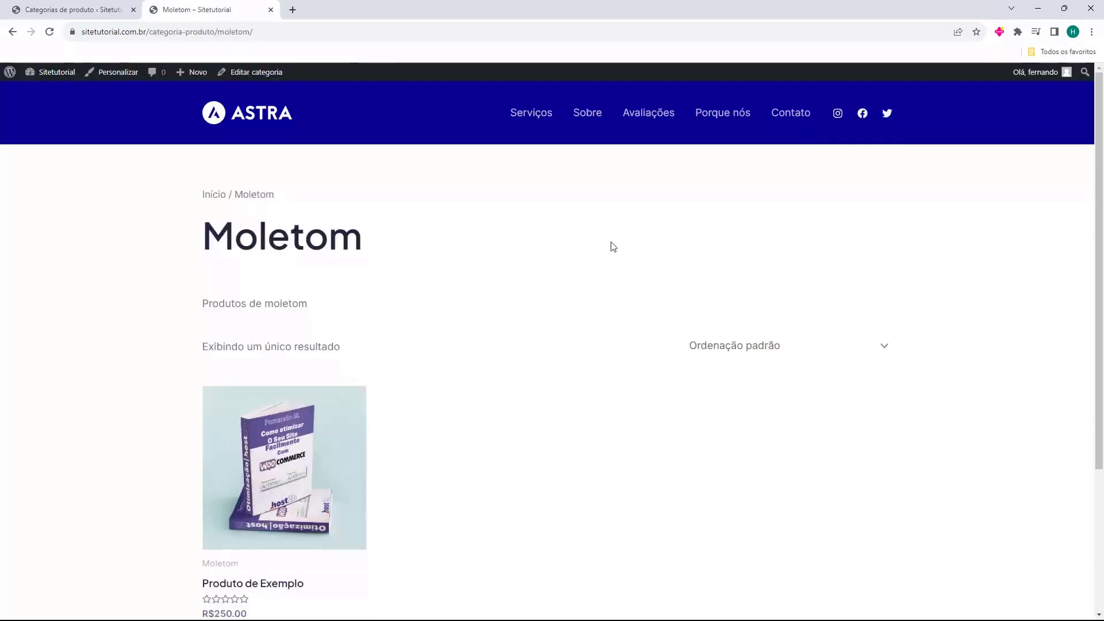